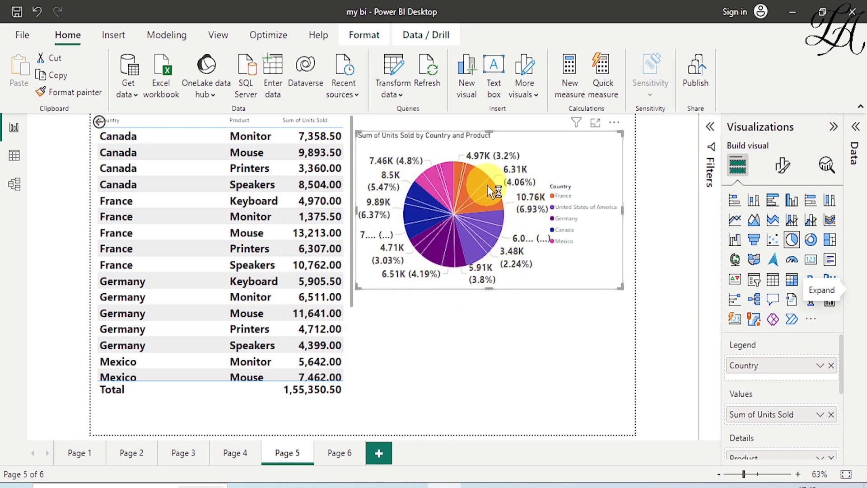
Add a slicer in the empty area below the pie chart and assign Sheet1's Country field to it.
mouse_move(481, 185)
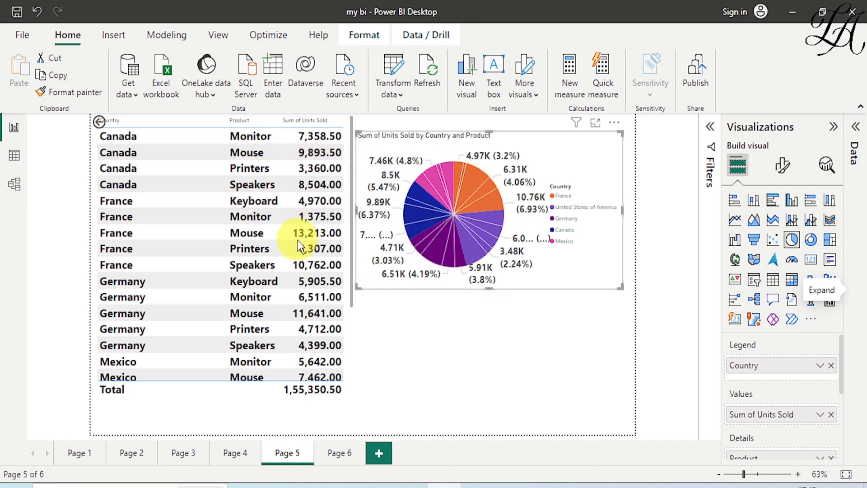
left_click(392, 326)
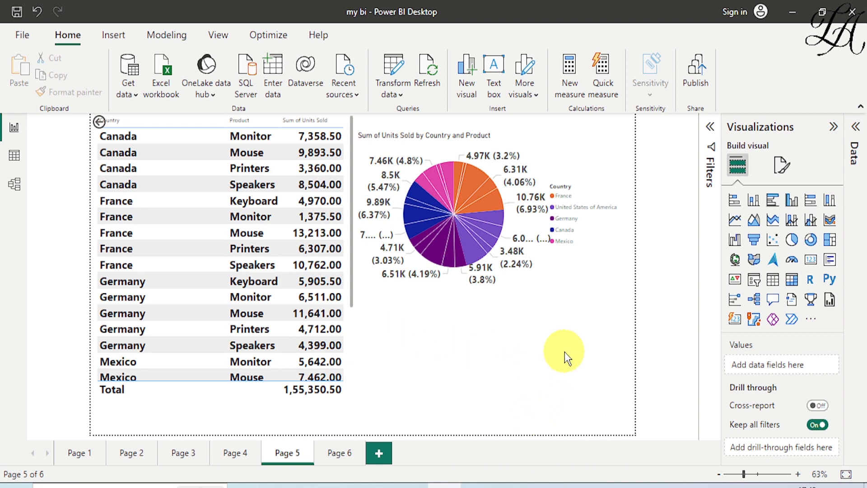
left_click(757, 287)
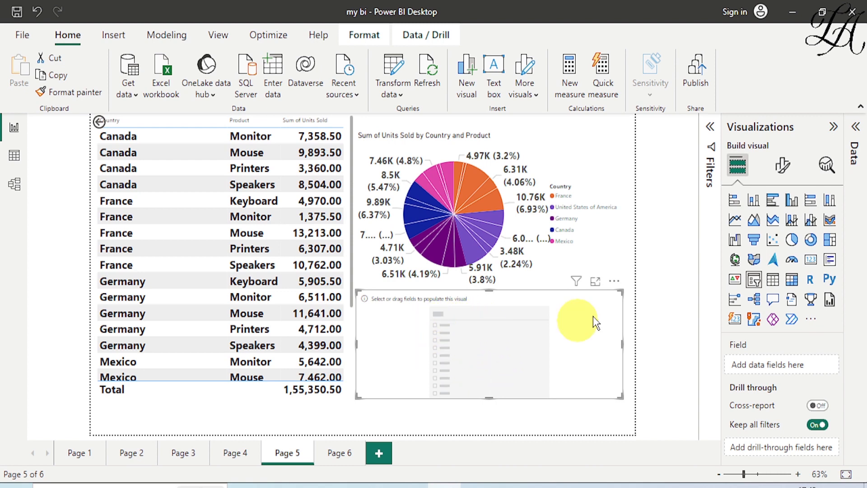
left_click(855, 131)
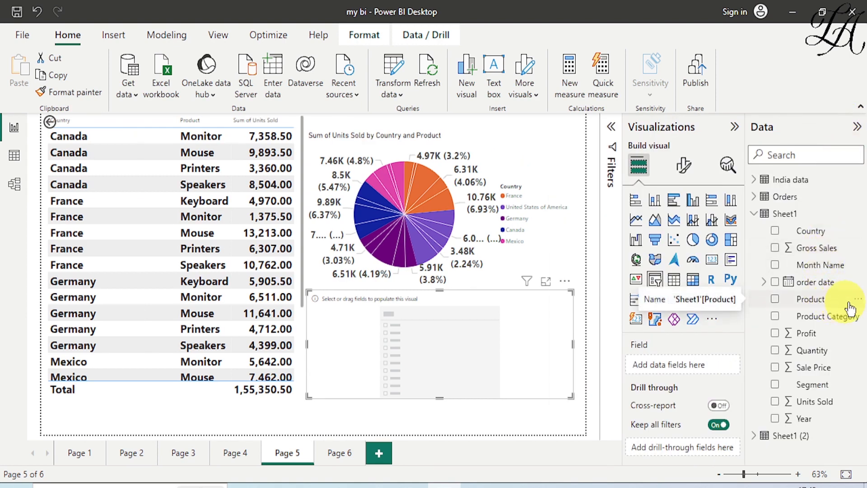
left_click_drag(824, 236, 695, 367)
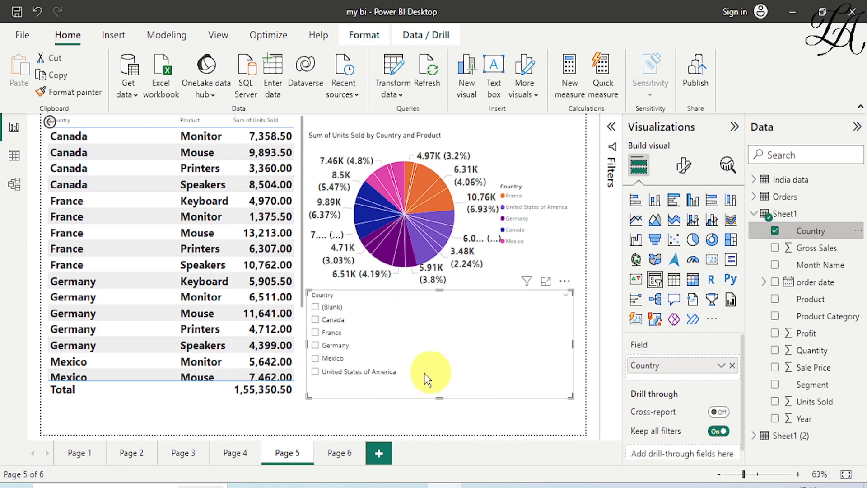
Format the Country slicer's values with font size 16 and bold.
left_click(682, 168)
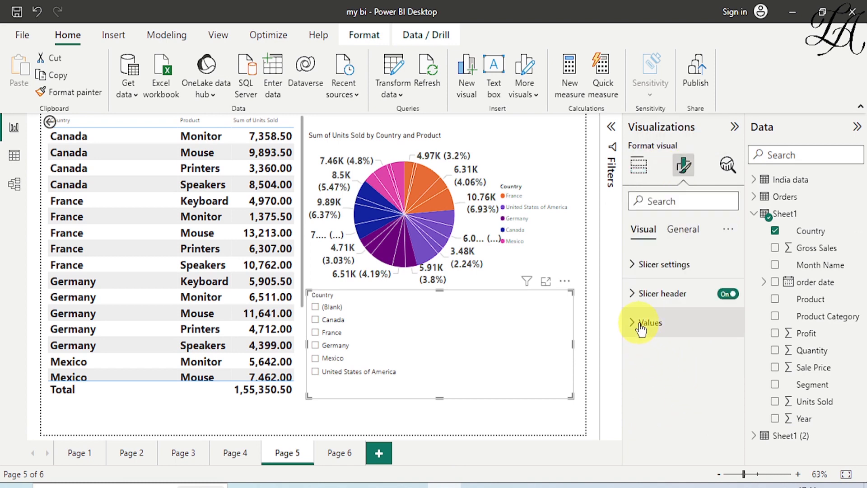
left_click(641, 325)
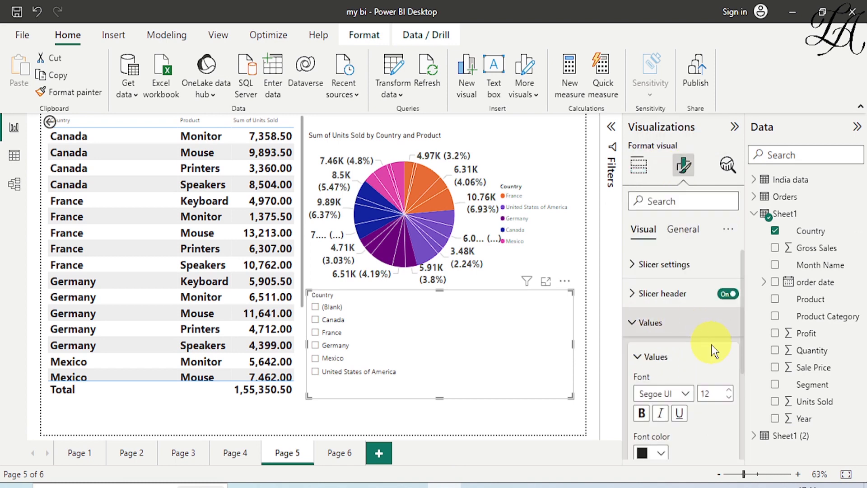
left_click(729, 391)
left_click(729, 391)
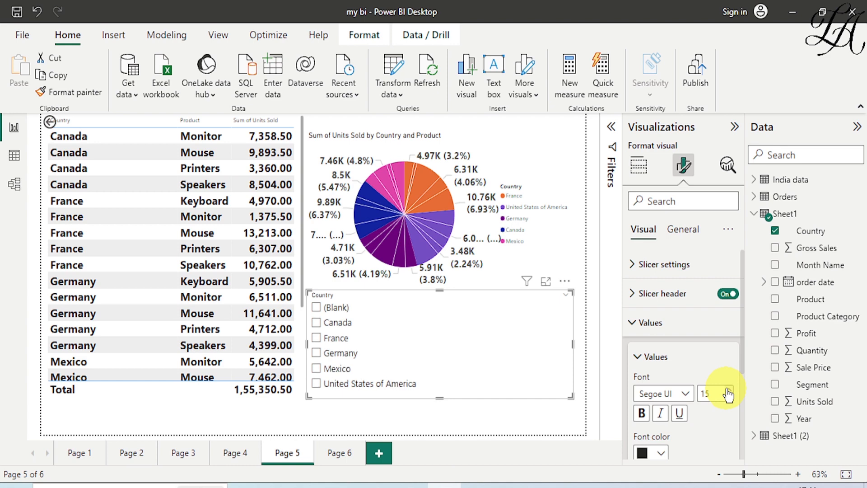
left_click(728, 391)
left_click(641, 412)
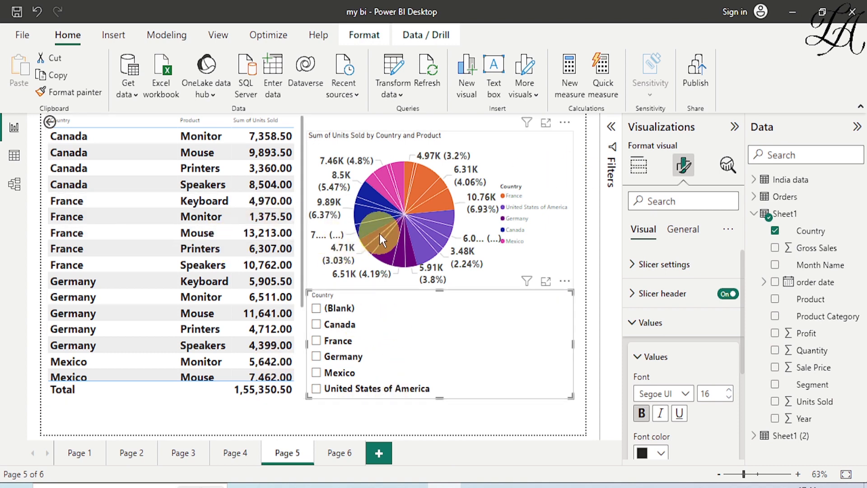
Test the Country slicer by filtering the table and pie chart to Canada, France and Mexico one at a time.
left_click(318, 326)
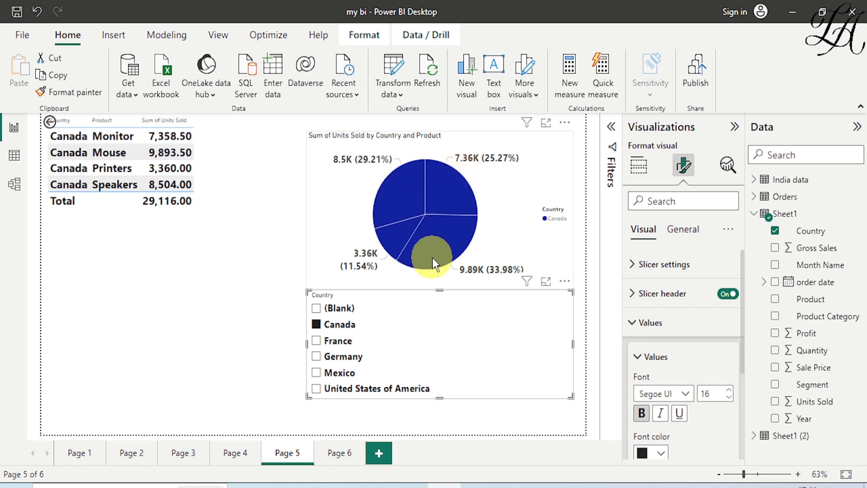
mouse_move(432, 257)
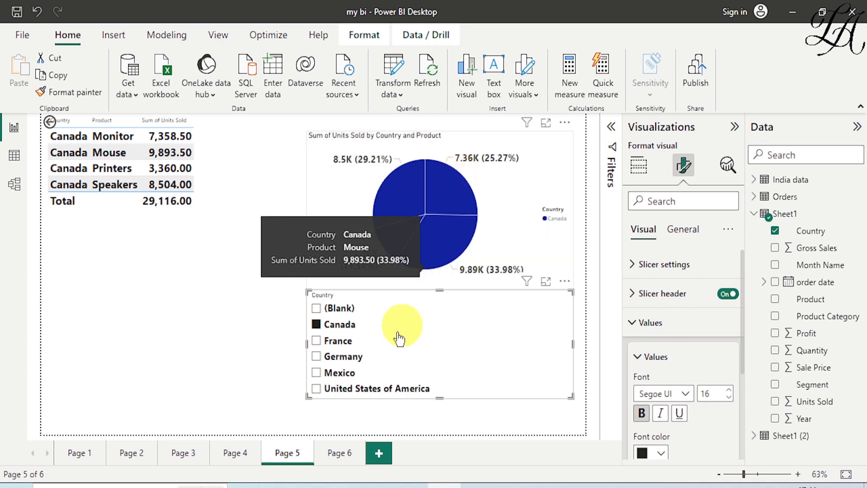
left_click(316, 342)
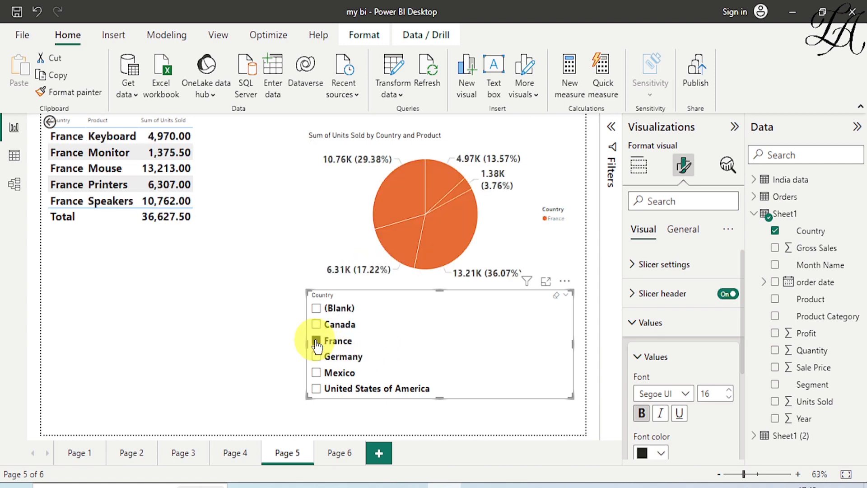
left_click(316, 373)
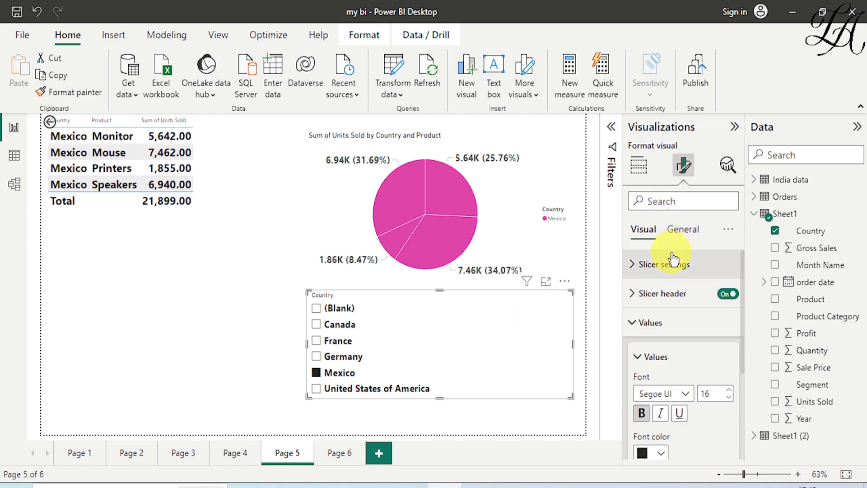
Collapse the value formatting and show the Selection options in the Country slicer's settings.
left_click(633, 323)
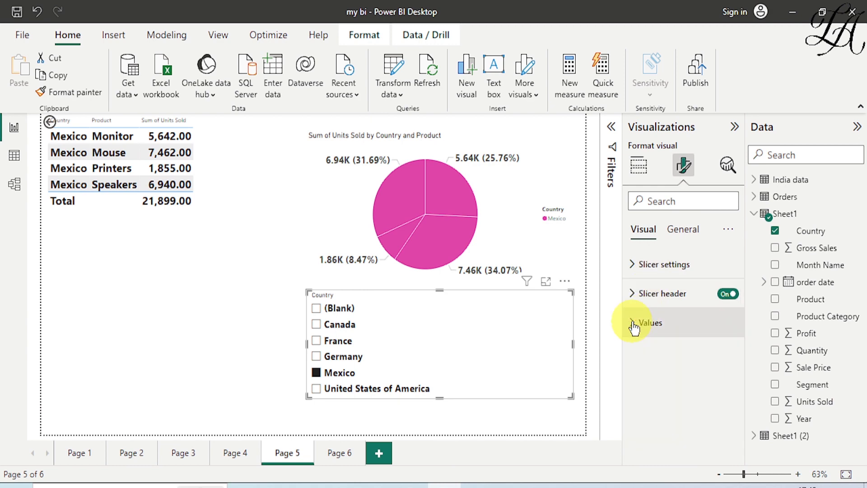
left_click(634, 266)
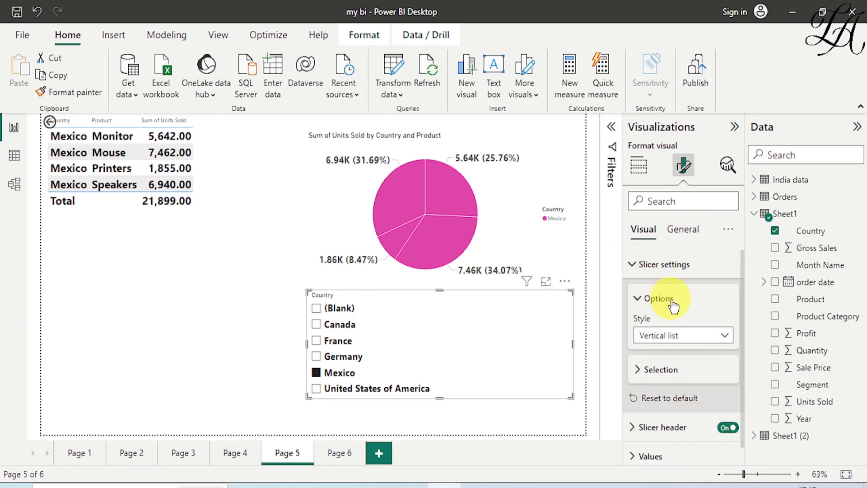
scroll(660, 379, "down", 1)
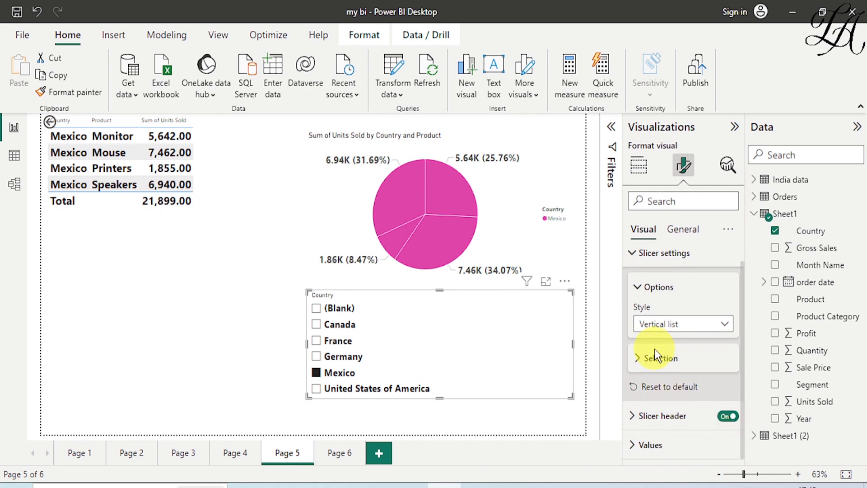
left_click(637, 358)
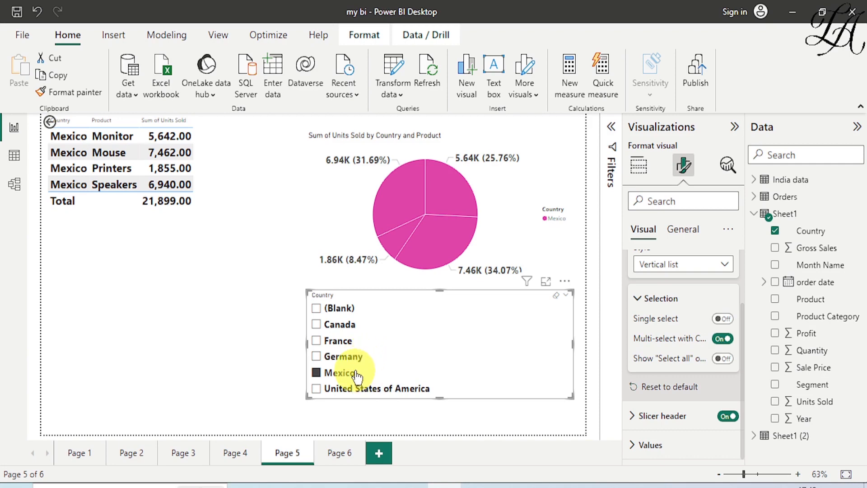
Add France and Canada to the Mexico selection in the Country slicer to filter by several countries.
left_click(318, 341, "ctrl")
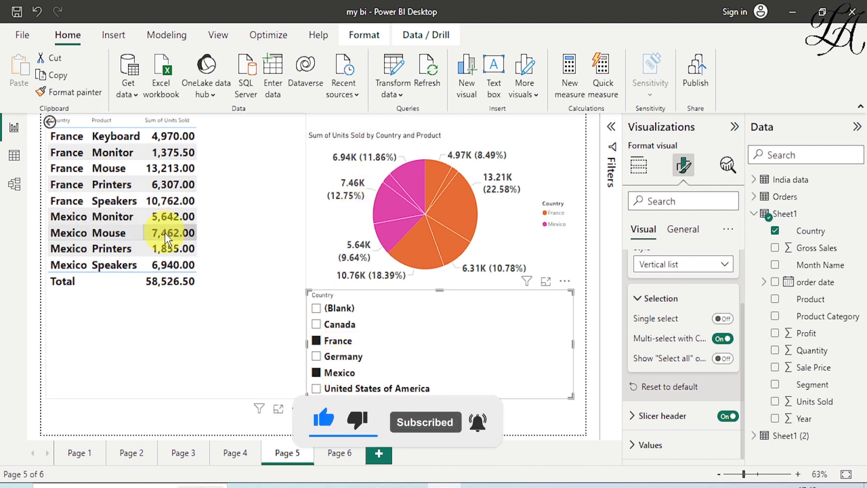
mouse_move(425, 225)
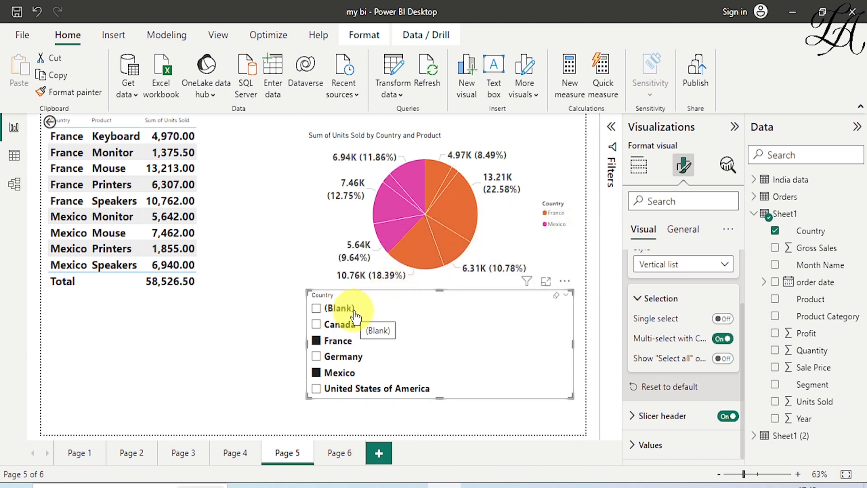
left_click(316, 325)
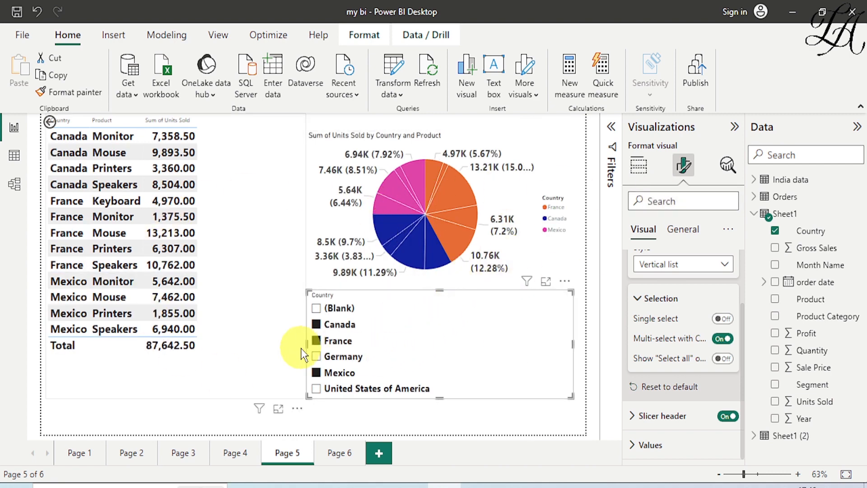
Filter the slicer to France only and turn on single select for it.
left_click(391, 339)
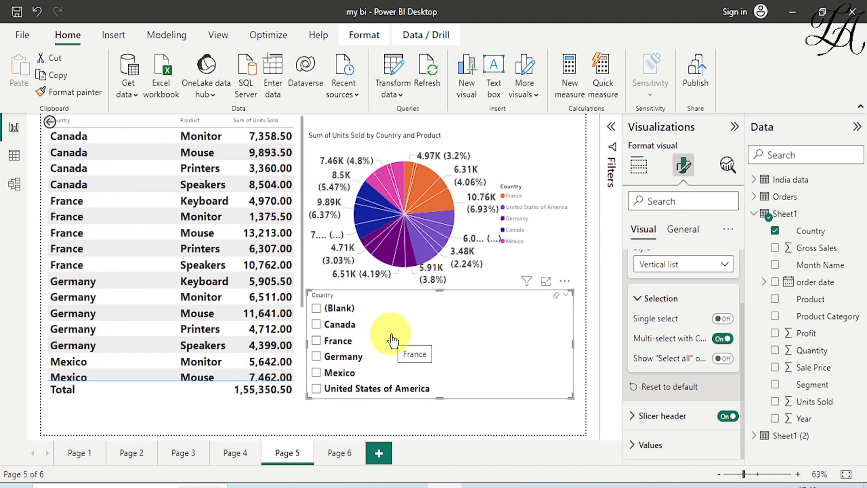
left_click(390, 344)
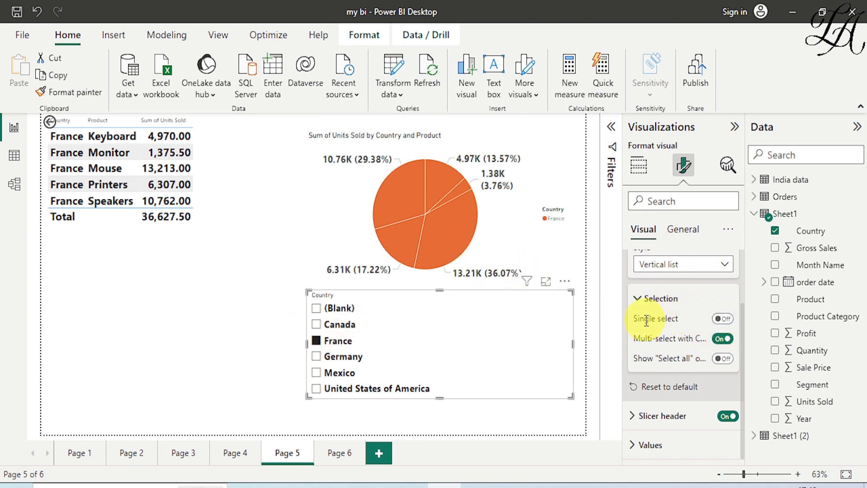
left_click(722, 318)
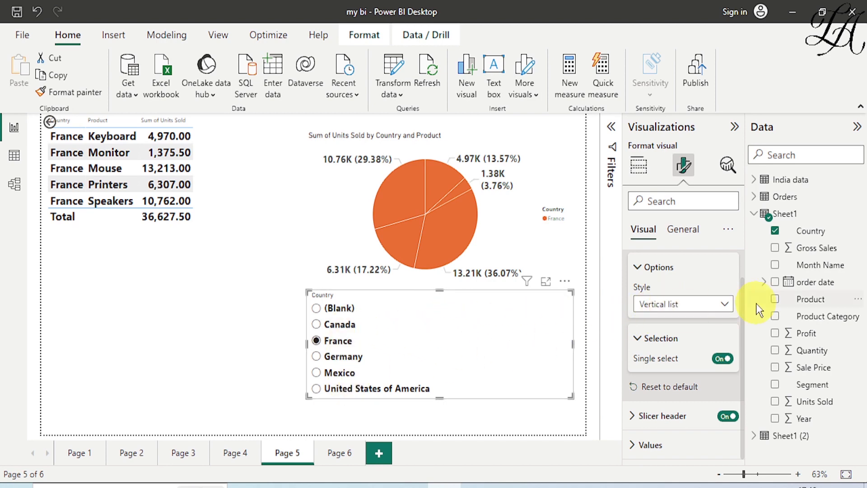
Set the Country slicer's style to Dropdown and choose France from its list.
left_click(707, 312)
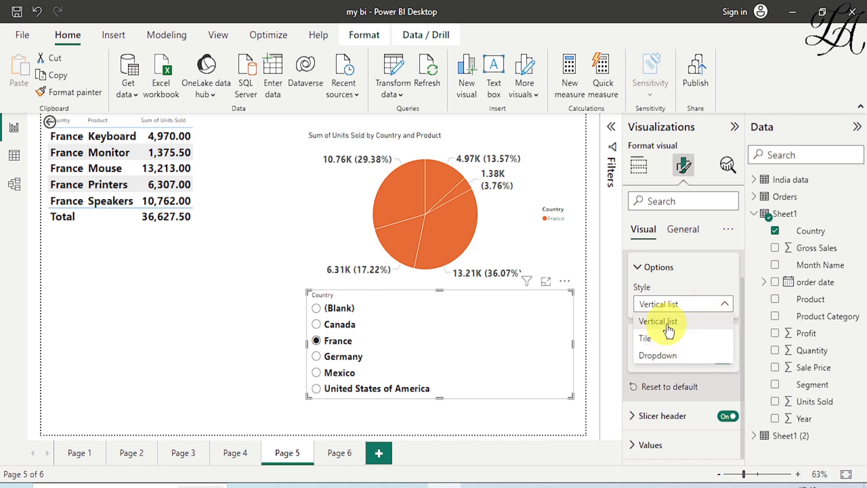
left_click(684, 365)
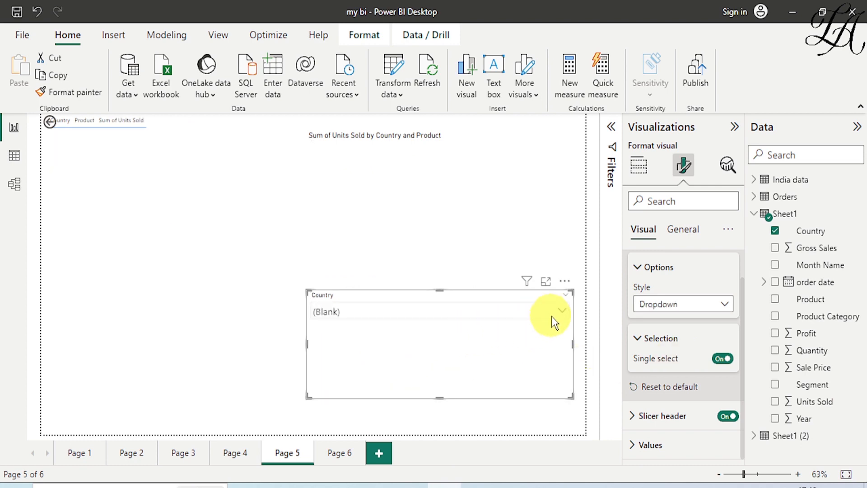
left_click(562, 310)
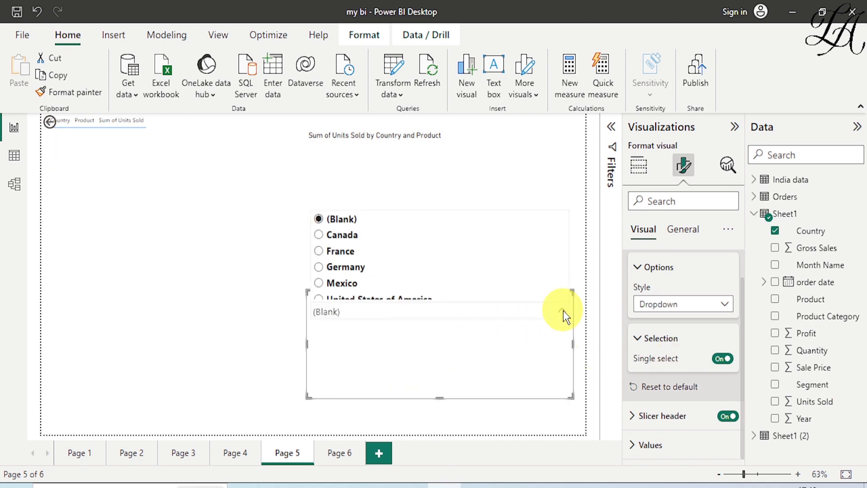
left_click(323, 251)
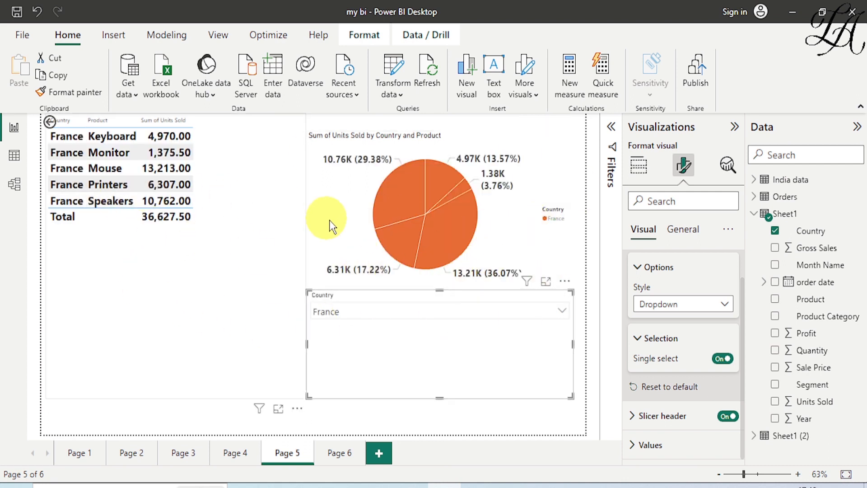
Set the Country slicer's style to Tile and widen it to the page's left margin beneath both visuals.
left_click(724, 307)
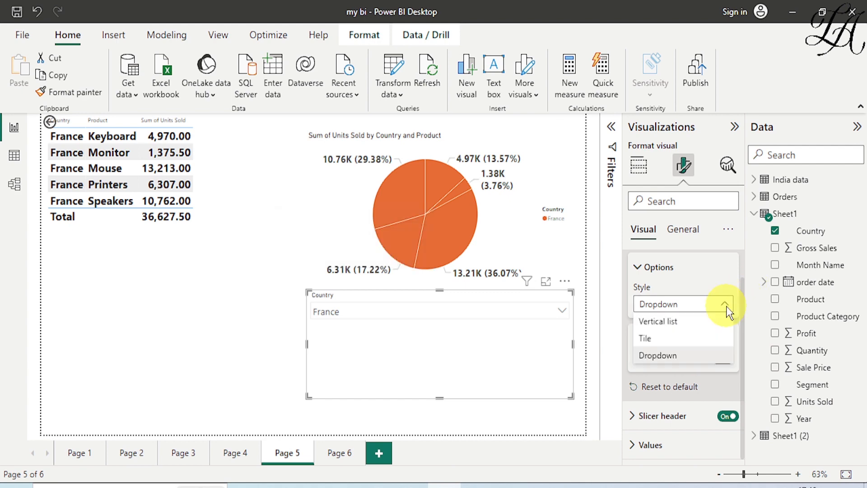
left_click(687, 342)
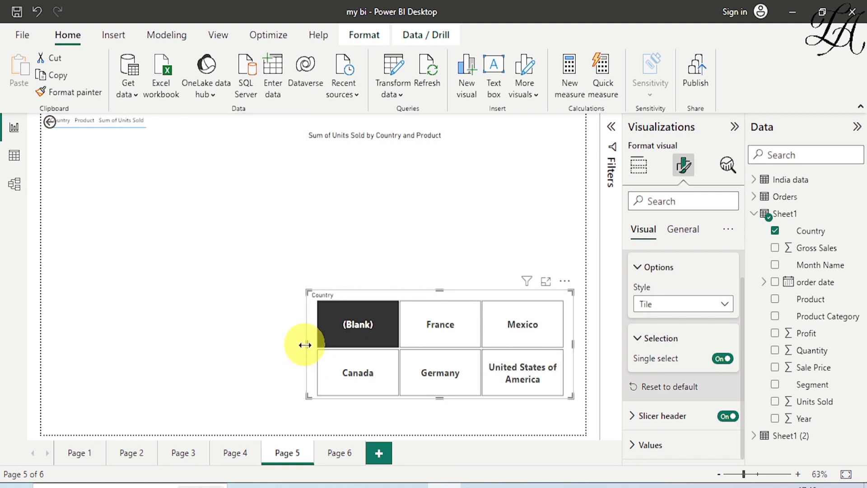
left_click_drag(307, 345, 44, 346)
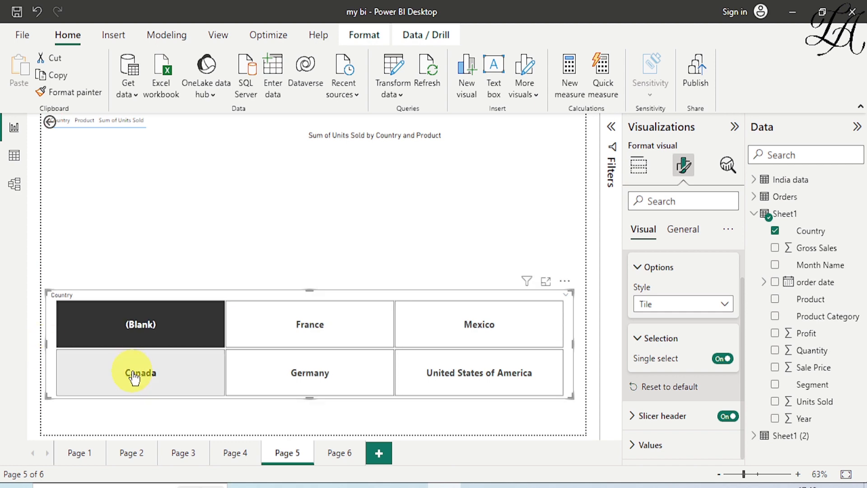
Test the tile slicer by filtering the report to France, Mexico, Germany and Canada in turn.
left_click(384, 325)
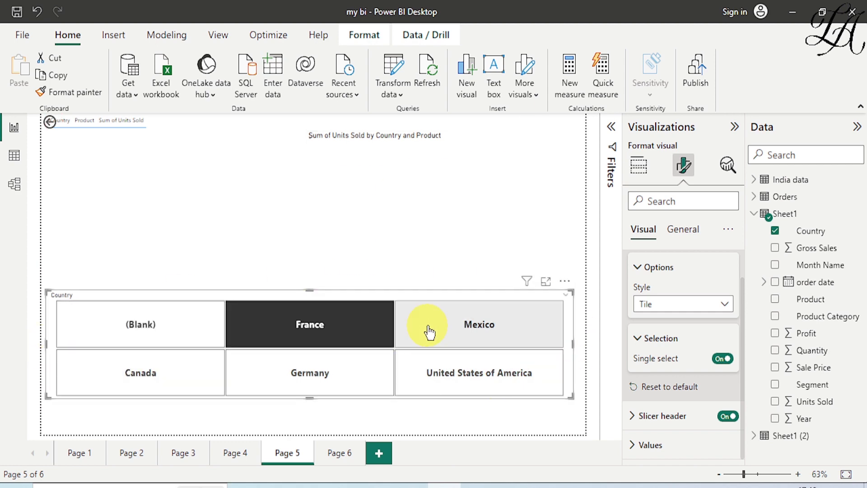
left_click(447, 334)
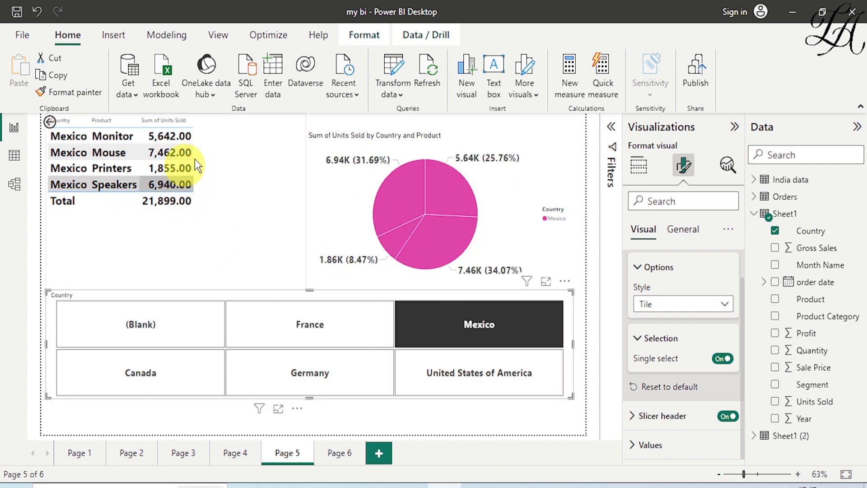
left_click(254, 381)
left_click(186, 378)
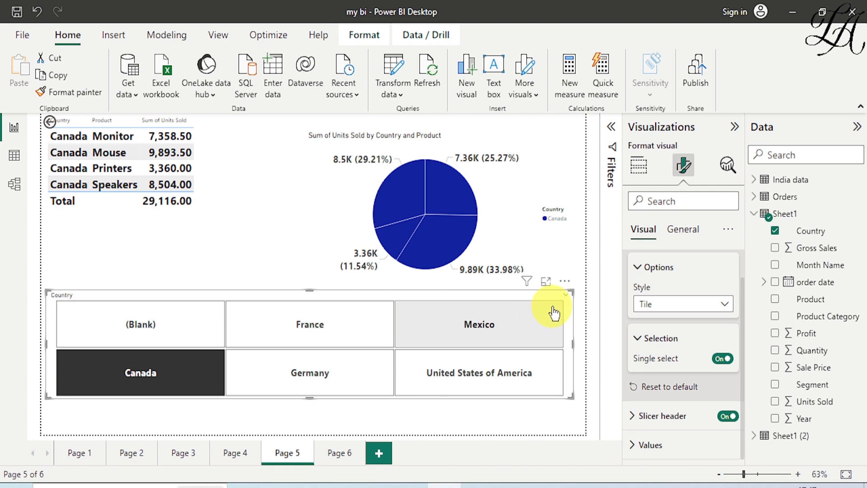
Switch the Country slicer's style back to Vertical list.
left_click(692, 303)
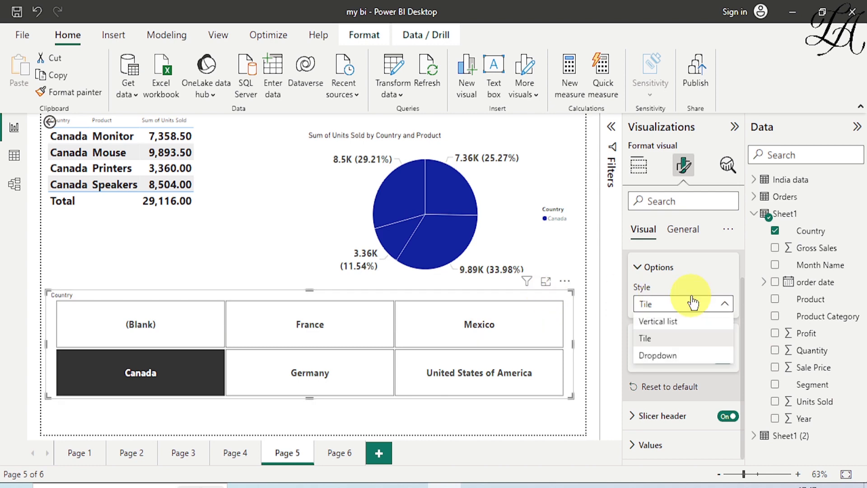
left_click(671, 321)
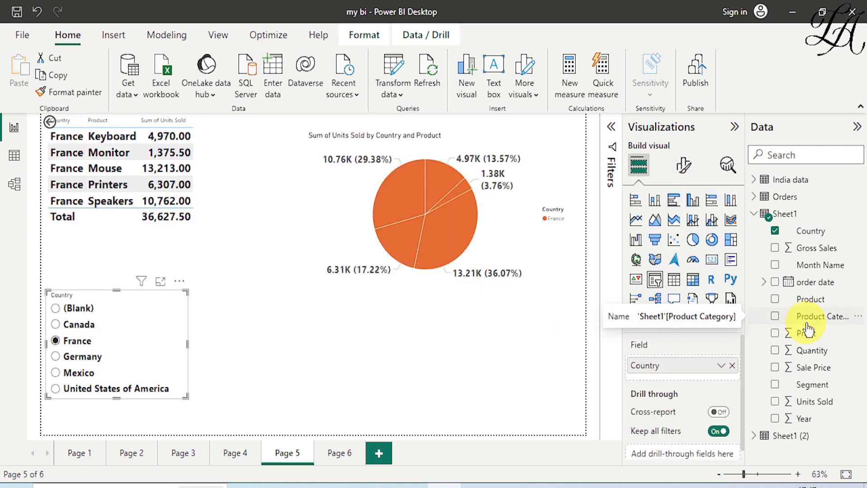
Replace the slicer's Country field with order date and filter the report to 13 January 2010, 14 January 2010, then 13 January again.
left_click_drag(814, 285, 684, 375)
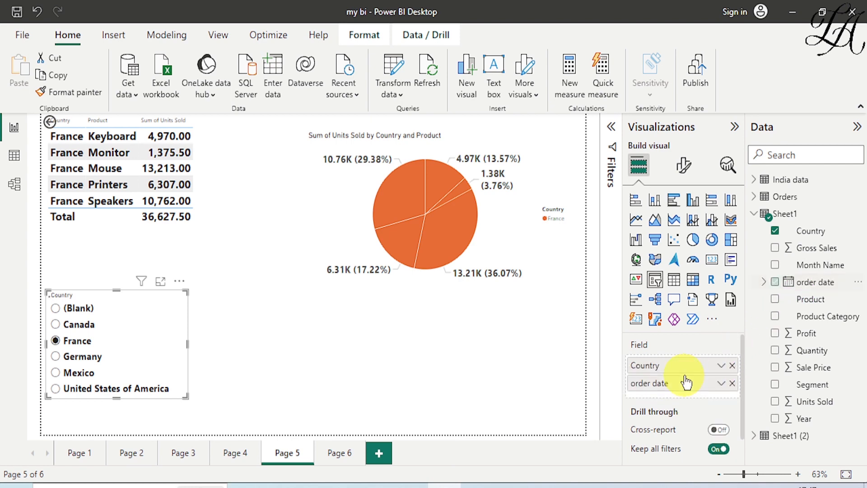
left_click(732, 365)
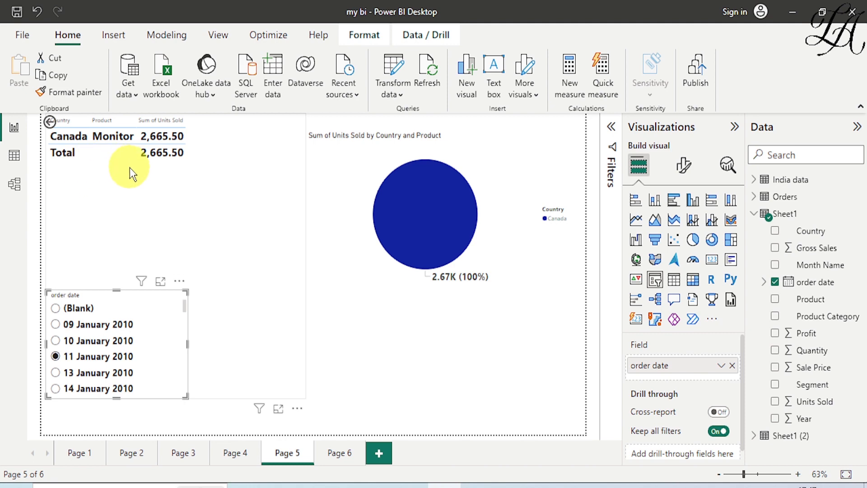
left_click(56, 373)
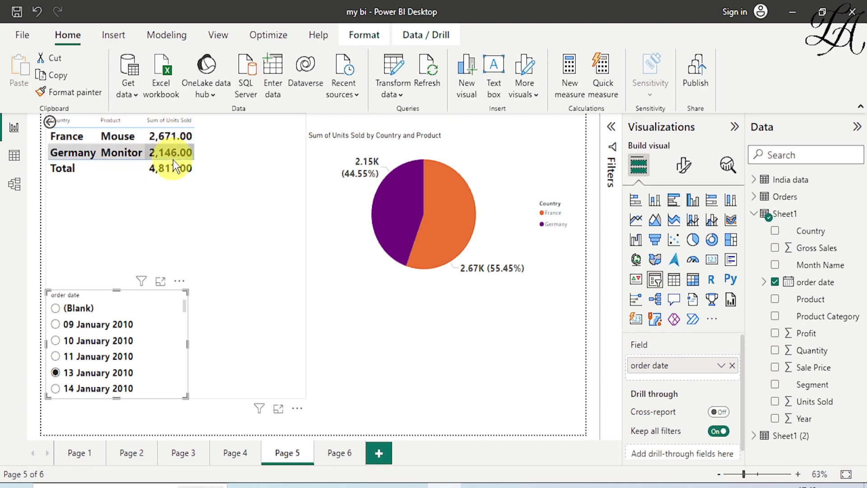
left_click(55, 390)
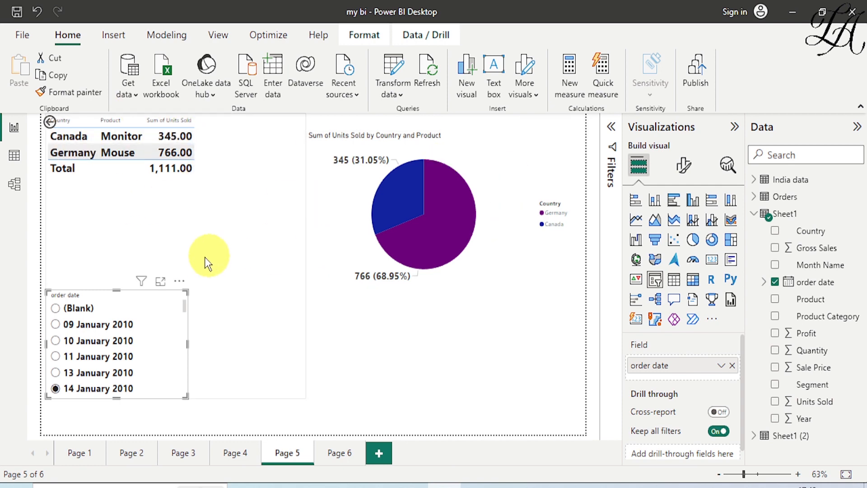
left_click(121, 370)
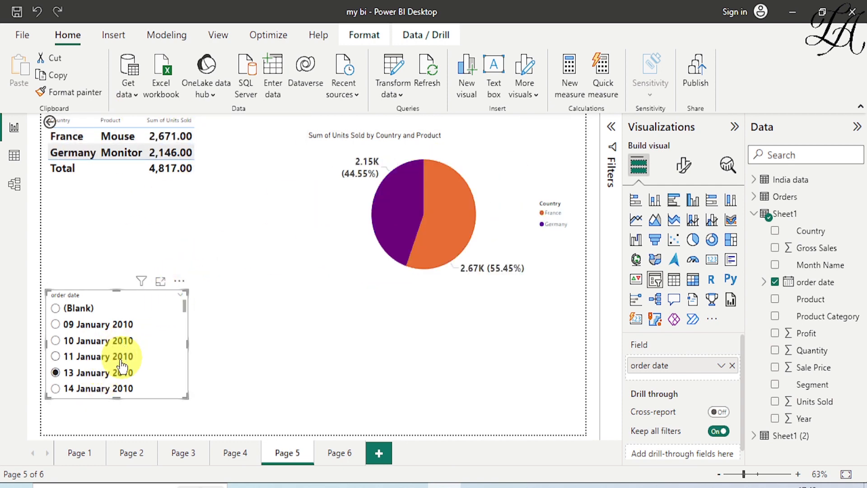
Set the order date slicer's style to Between and narrow its range to 08-11-2010 through 25-04-2012.
left_click(686, 174)
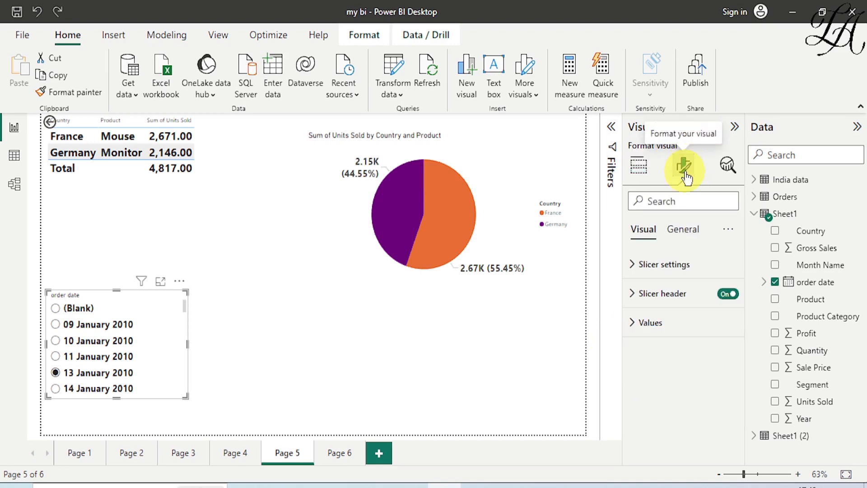
left_click(634, 266)
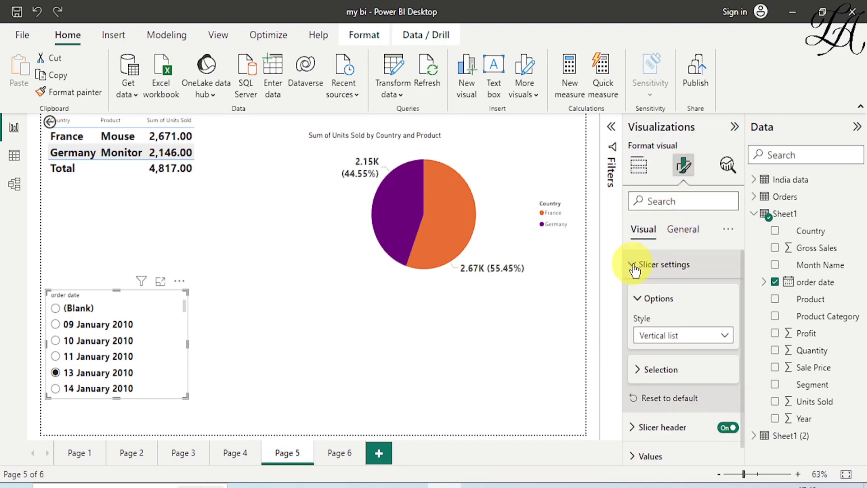
left_click(667, 335)
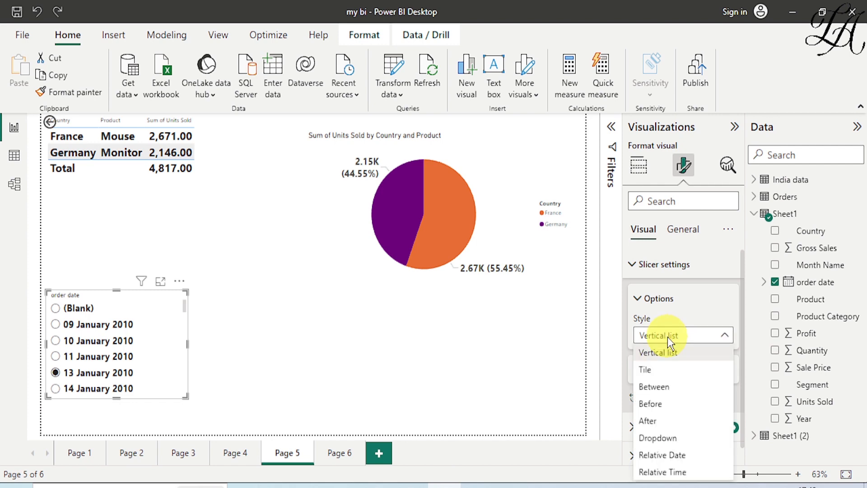
left_click(666, 388)
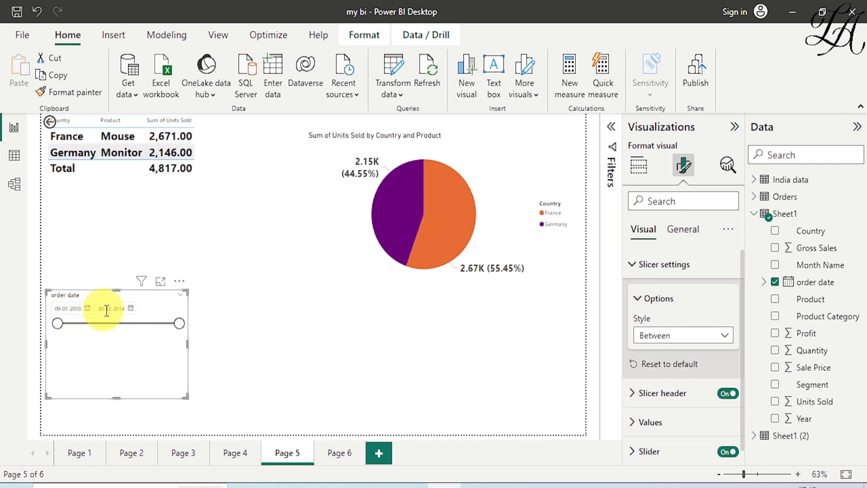
left_click_drag(180, 324, 98, 324)
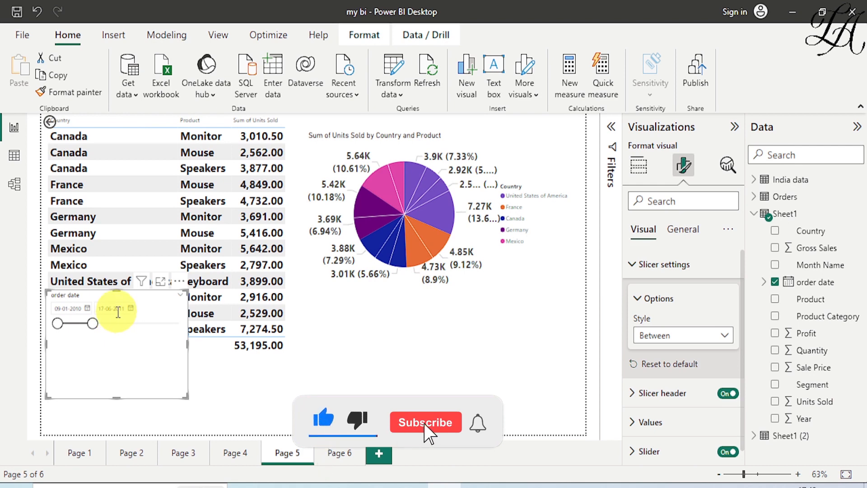
left_click_drag(93, 323, 113, 323)
left_click_drag(59, 322, 78, 323)
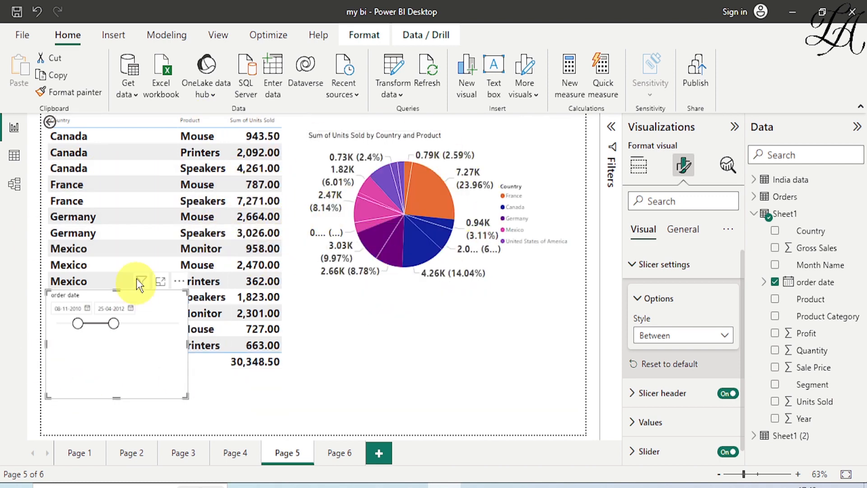
Set the order date slicer's style to Before and move its end date to 06-09-2011.
left_click(678, 342)
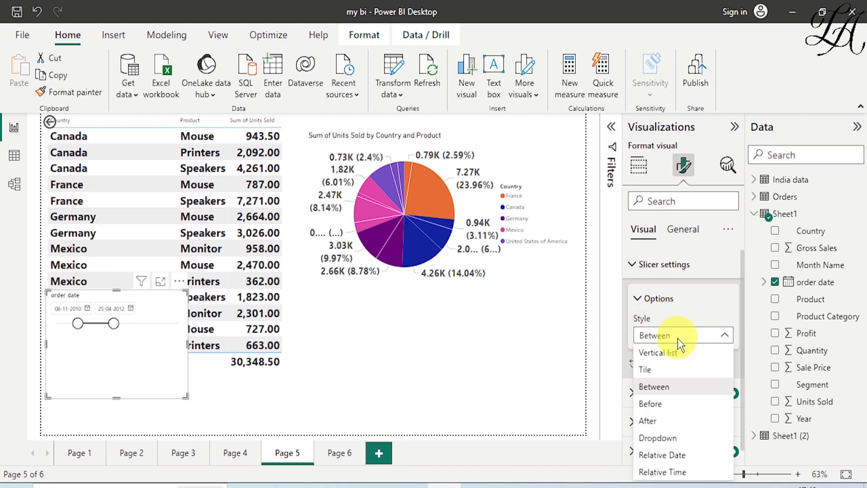
left_click(658, 407)
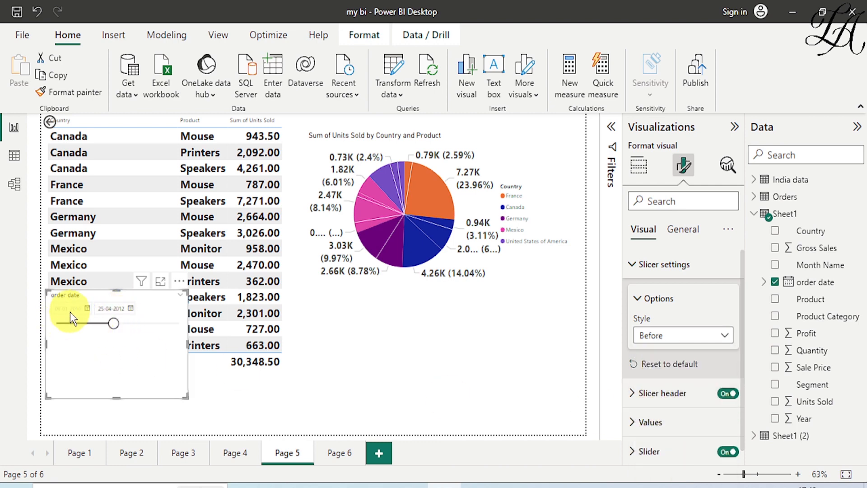
left_click_drag(113, 324, 99, 326)
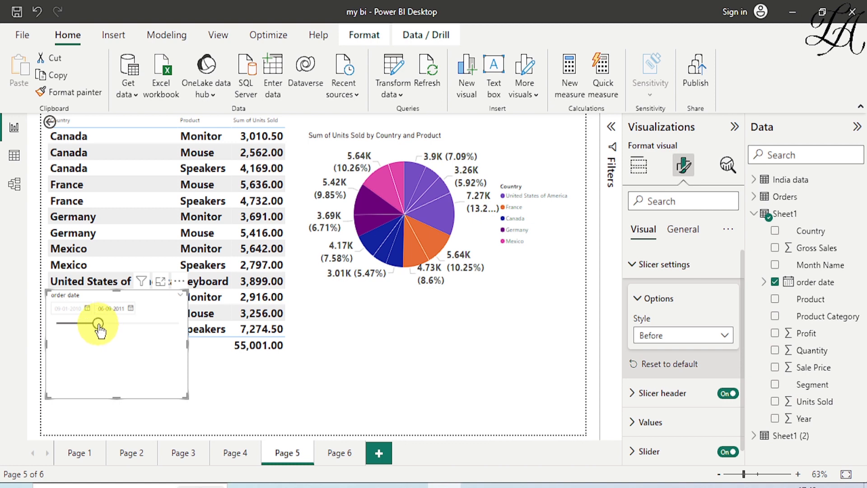
left_click(718, 337)
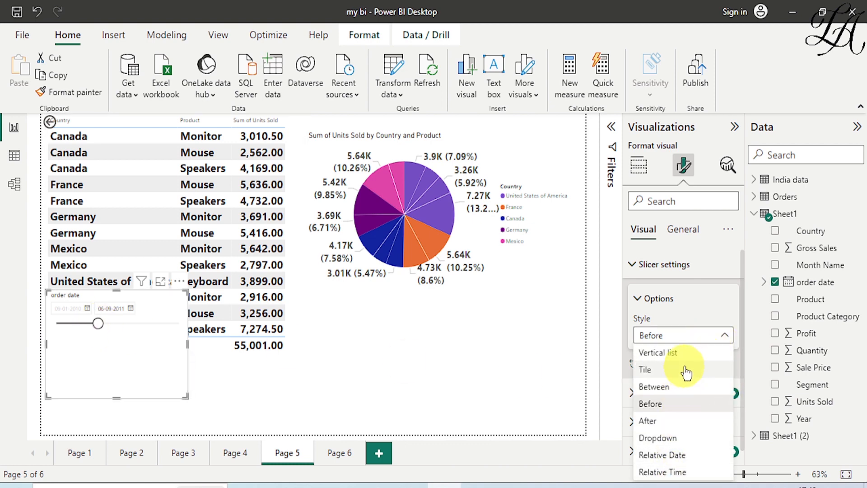
left_click(562, 355)
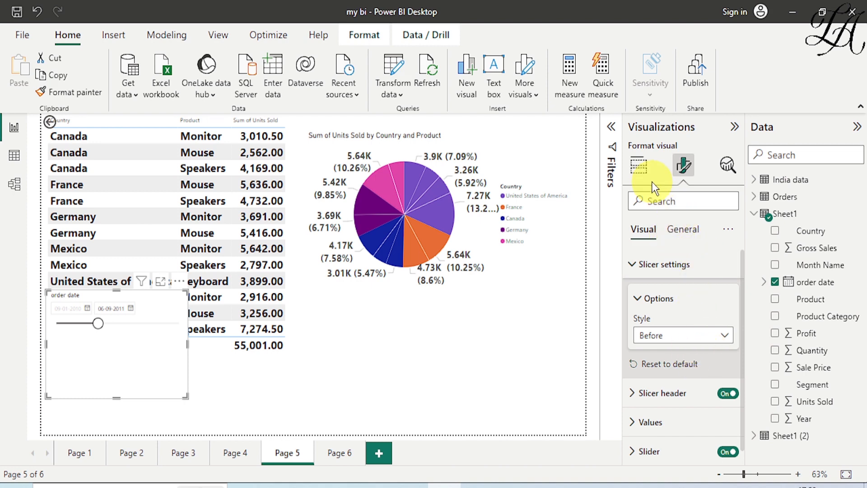
Replace the slicer's order date field with Units Sold from Sheet1.
left_click(638, 165)
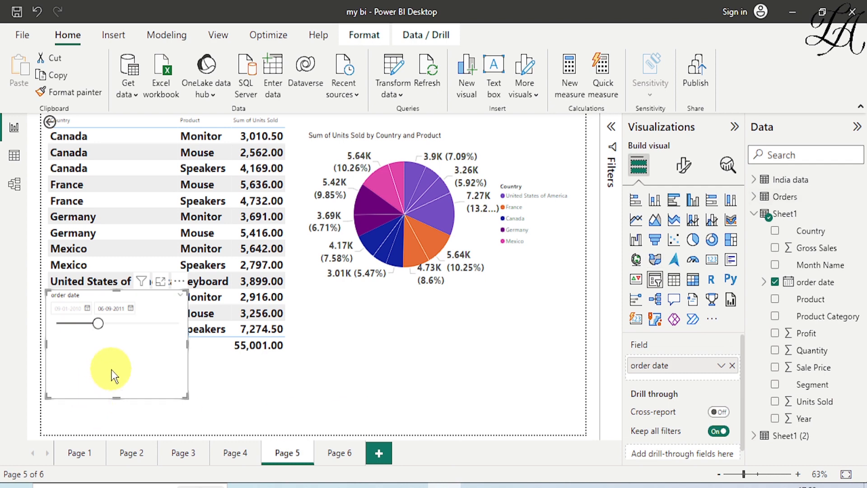
left_click(733, 365)
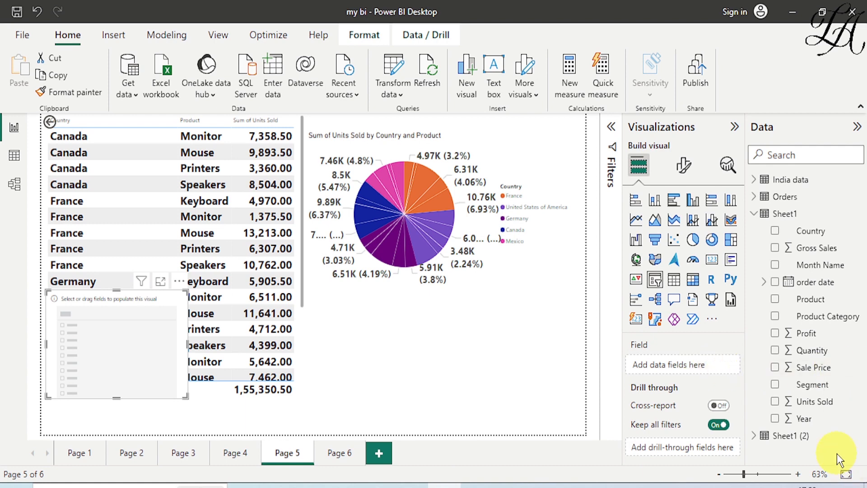
left_click_drag(823, 406, 697, 369)
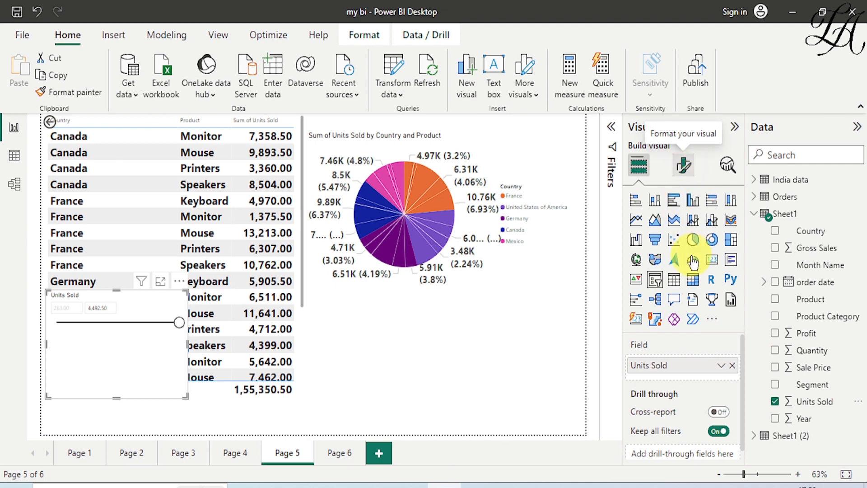
Set the Units Sold slicer's style to Between and narrow its range to 1,791.02 through 2,870.45.
left_click(685, 166)
left_click(660, 264)
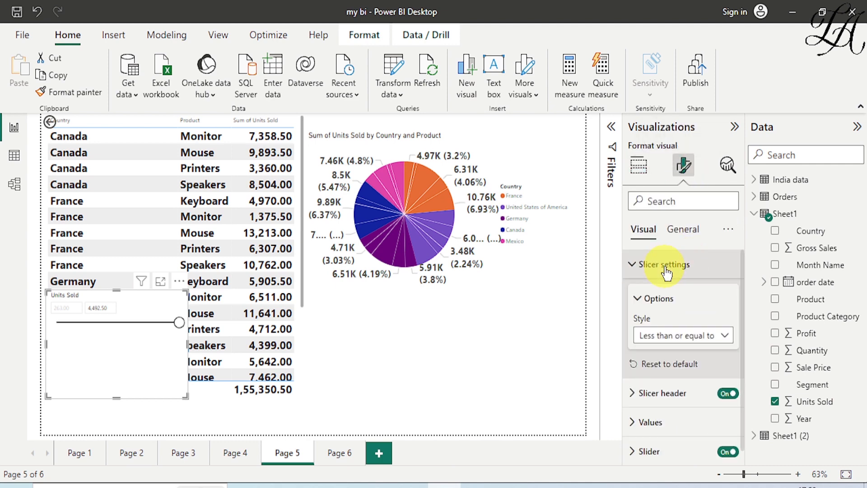
left_click(725, 336)
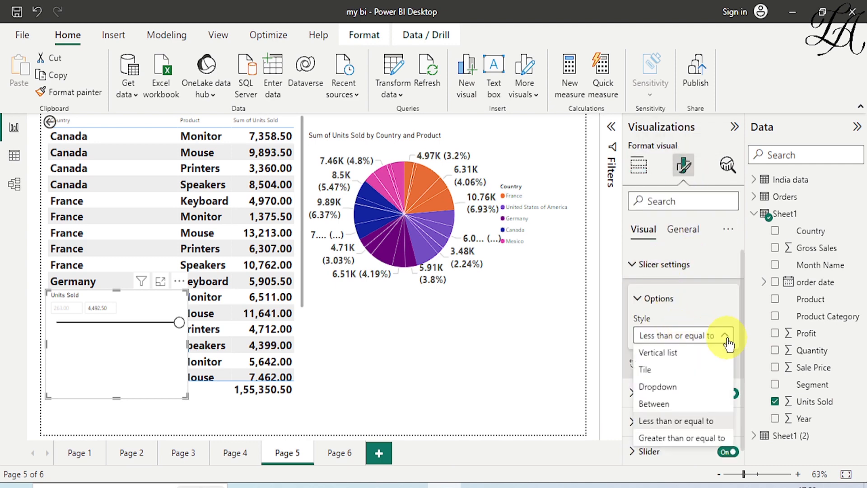
left_click(664, 405)
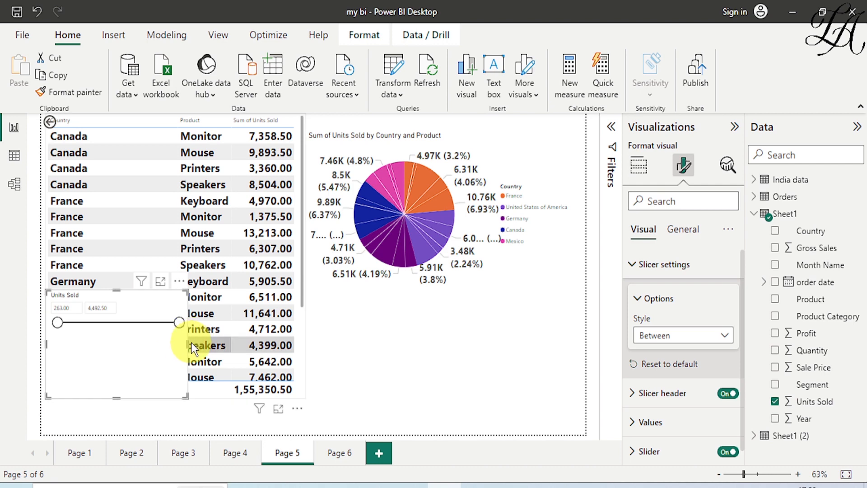
left_click(180, 322)
left_click_drag(180, 320, 134, 322)
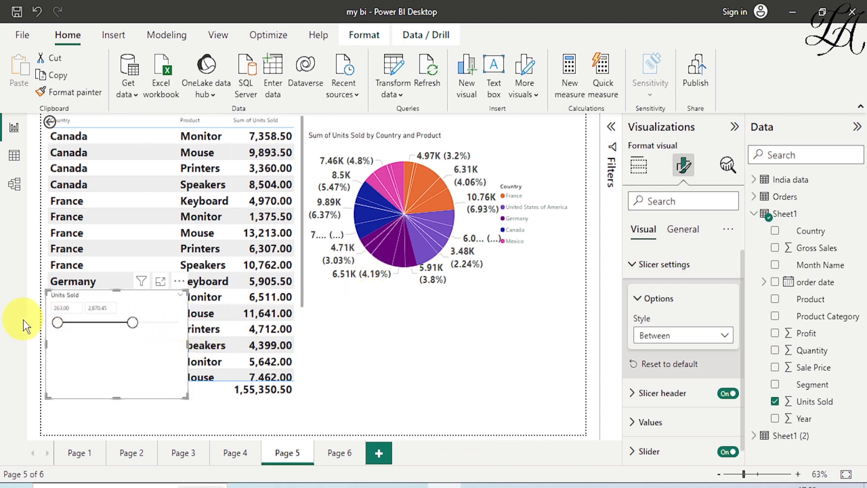
left_click(57, 322)
left_click_drag(66, 322, 99, 323)
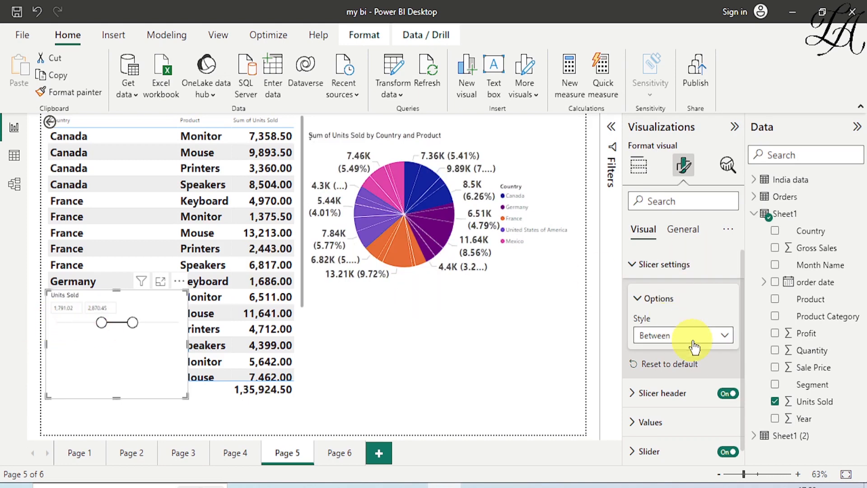
Set the Units Sold slicer's values font to size 15 and bold.
scroll(663, 375, "down", 1)
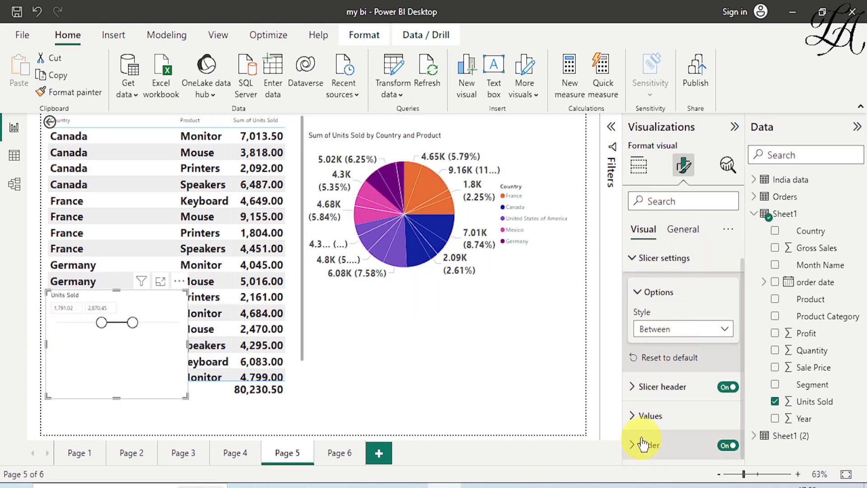
left_click(637, 415)
scroll(742, 383, "down", 3)
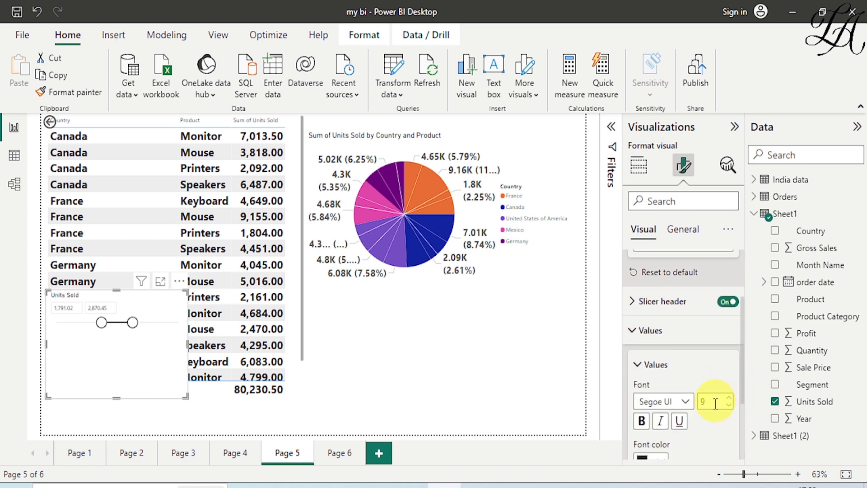
left_click(726, 399)
left_click(729, 399)
left_click(729, 398)
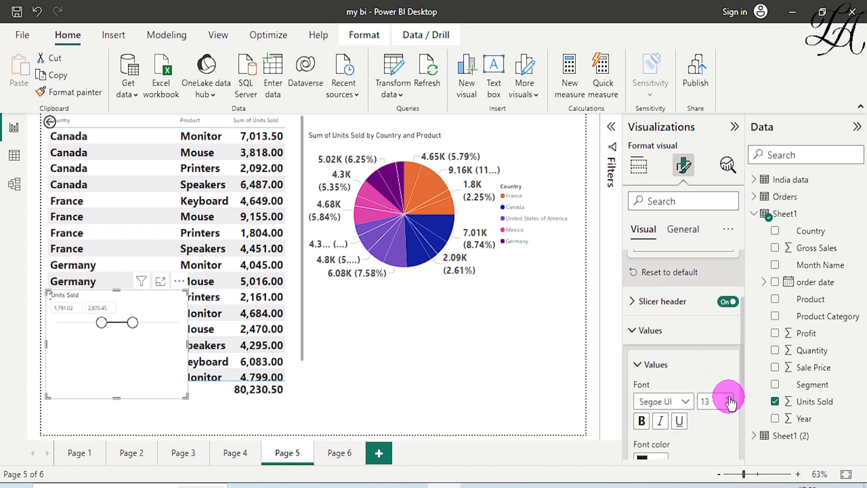
left_click(729, 398)
left_click(728, 398)
left_click(729, 398)
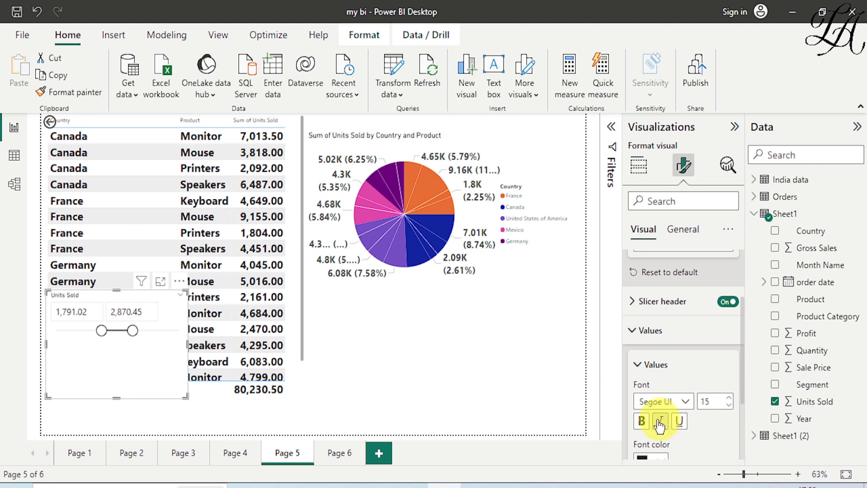
left_click(641, 421)
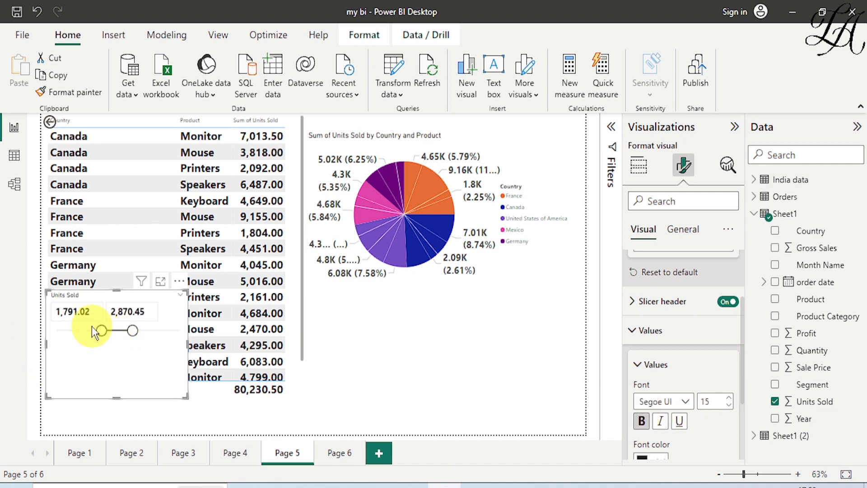
Adjust both ends of the Units Sold slicer so its range runs from 1,179.81 to 2,329.76.
left_click(68, 314)
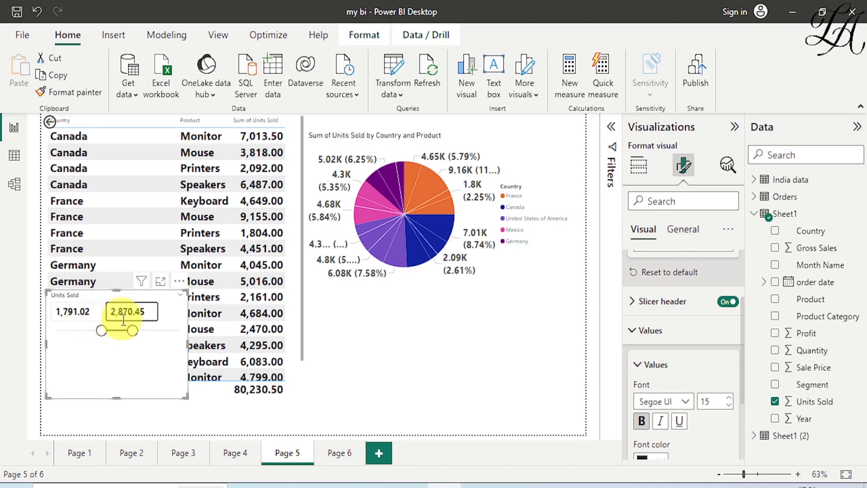
left_click_drag(134, 339, 154, 334)
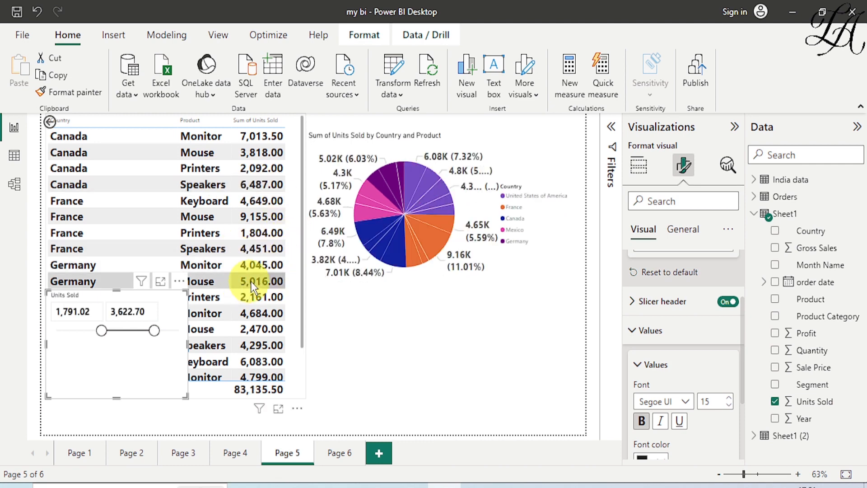
mouse_move(102, 331)
left_mouse_down()
mouse_move(83, 330)
mouse_move(117, 331)
left_mouse_up()
left_click(119, 334)
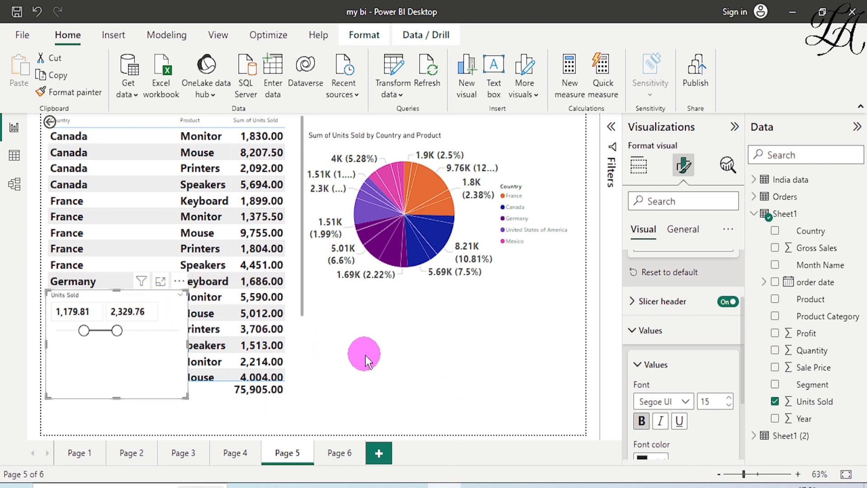
Move the Units Sold slicer below the pie chart and lower its minimum to 521.59.
left_click_drag(365, 354, 473, 321)
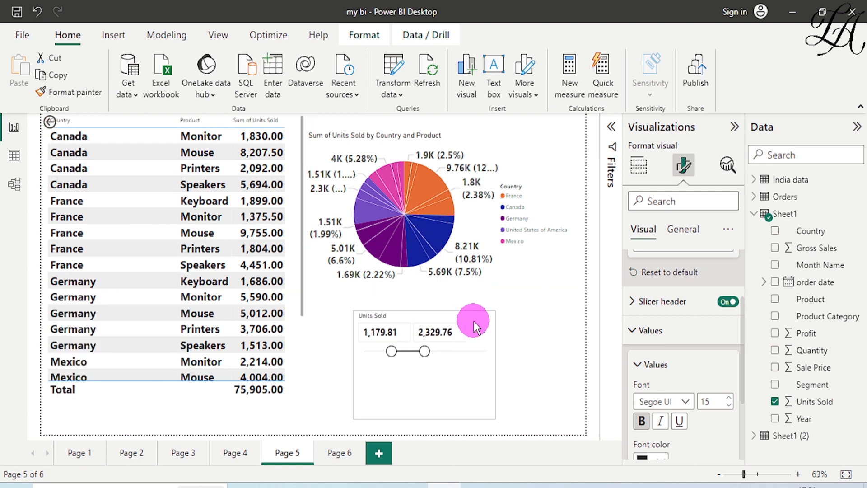
left_click(391, 352)
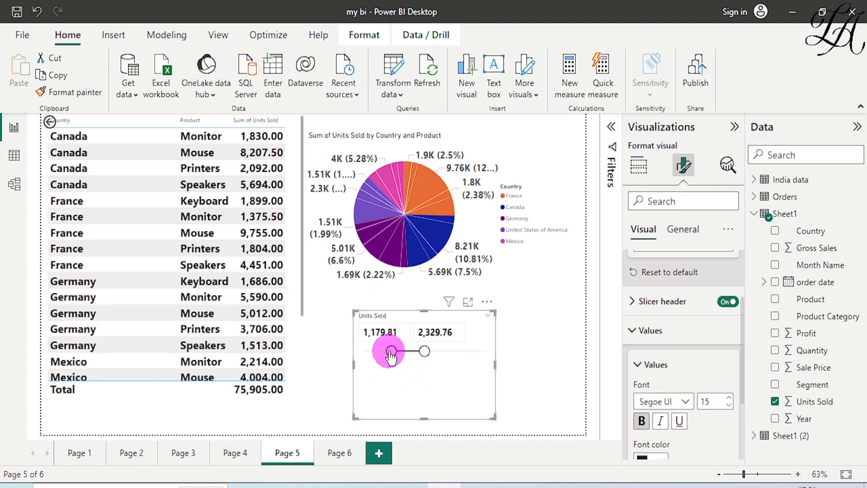
left_click_drag(424, 351, 452, 357)
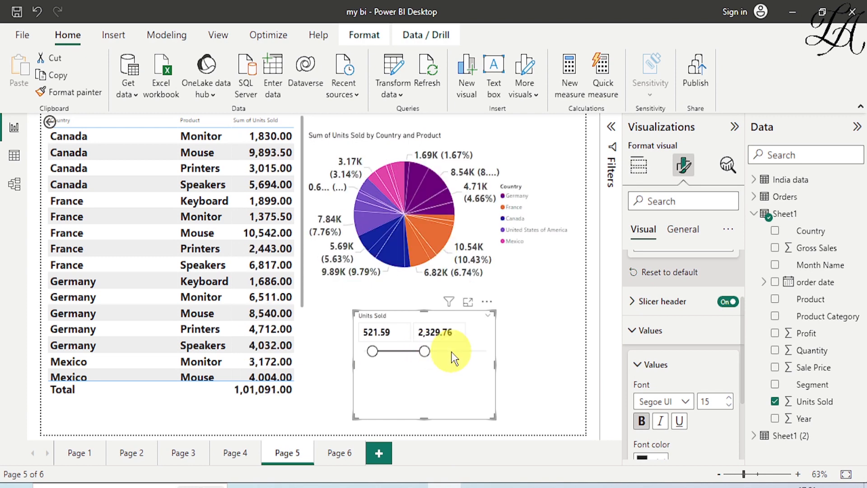